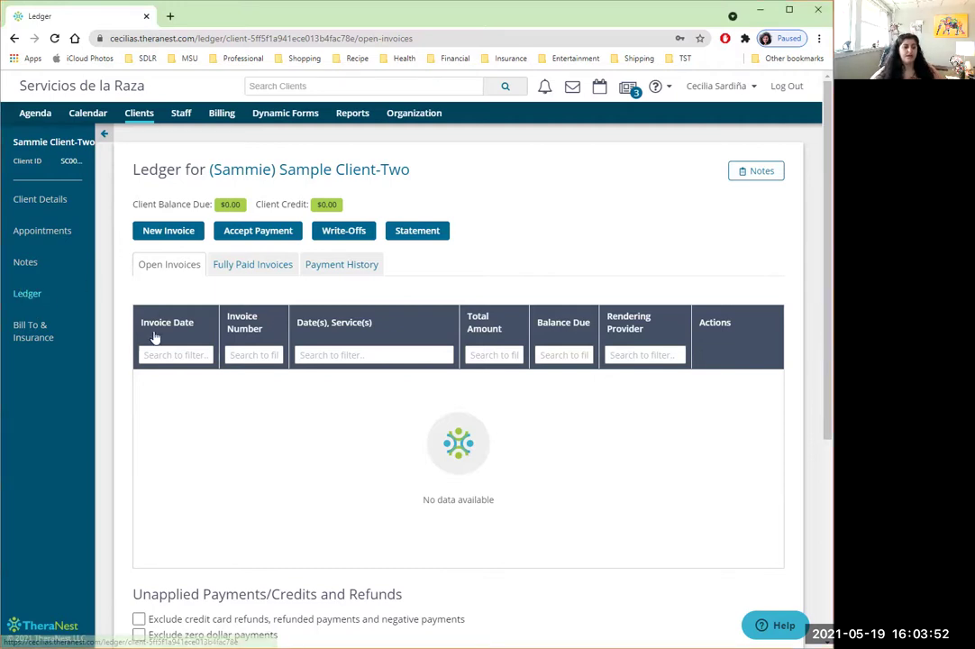
# Step: Start a new invoice from the client's ledger and review the past unbilled services it lists
pyautogui.click(166, 233)
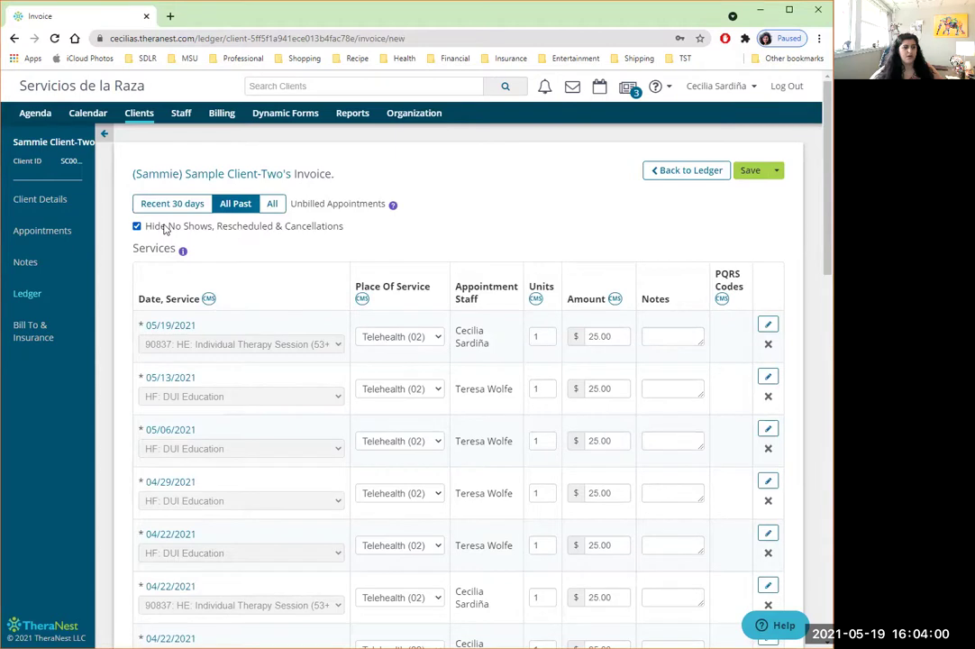
pyautogui.click(137, 226)
pyautogui.scroll(-2, 259, 264)
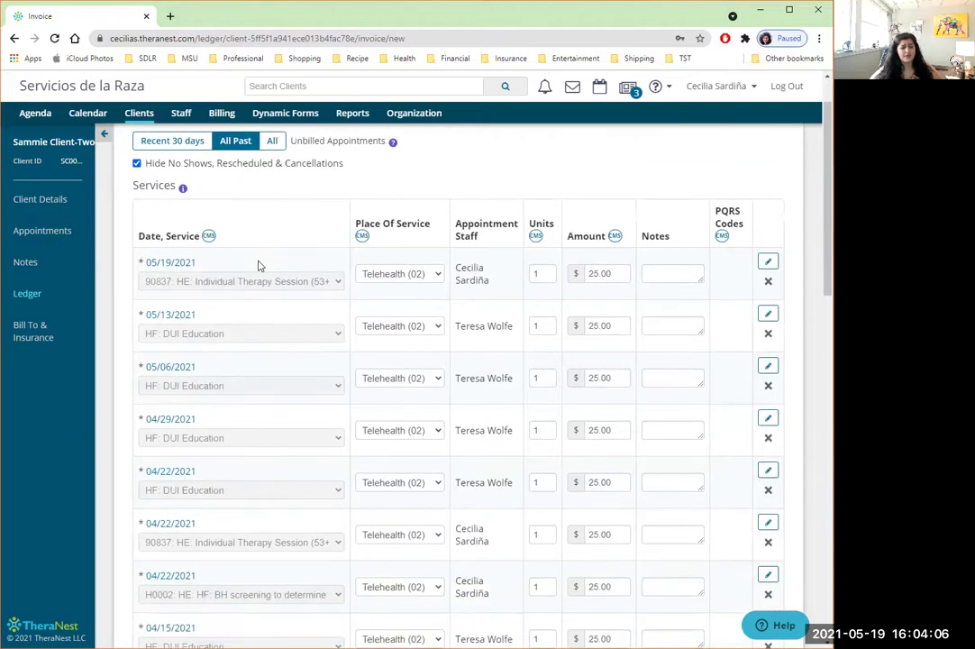
pyautogui.scroll(-1, 259, 264)
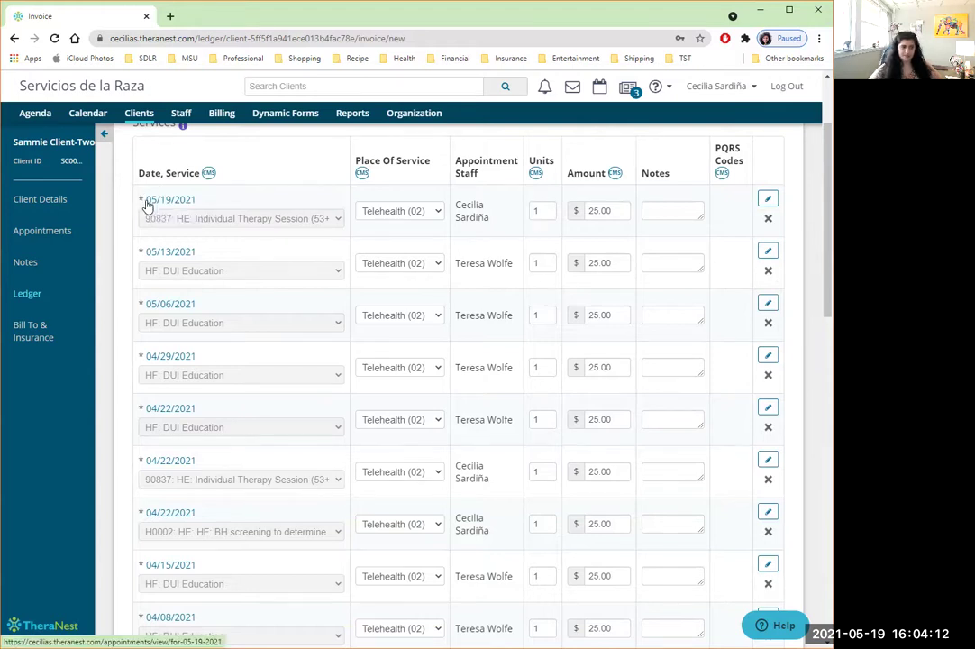
# Step: Remove every service from the invoice except the 05/19/2021 individual therapy session (90837)
pyautogui.click(768, 271)
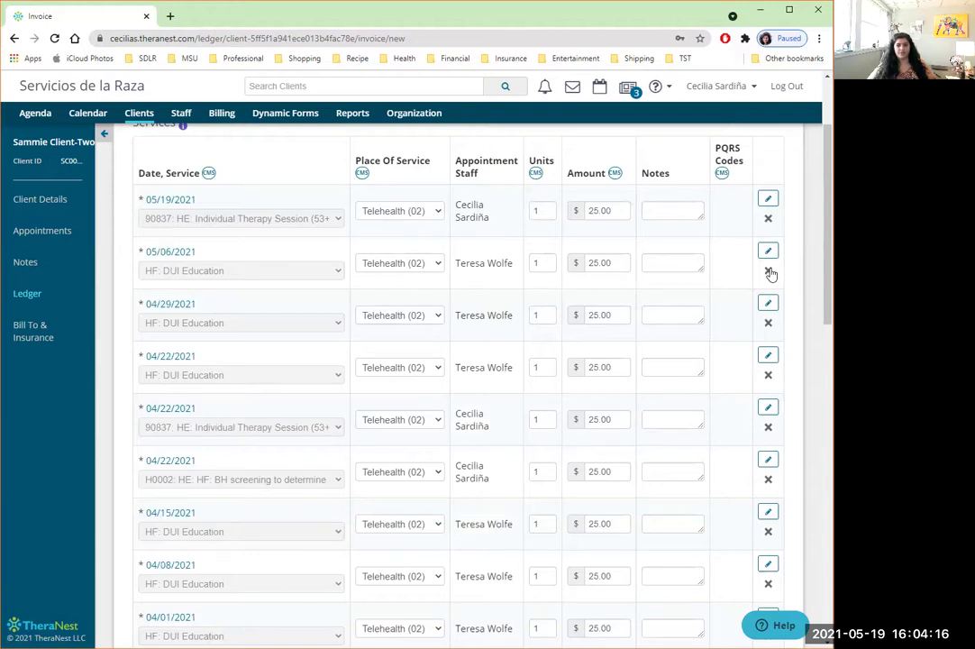
pyautogui.click(768, 272)
pyautogui.click(768, 275)
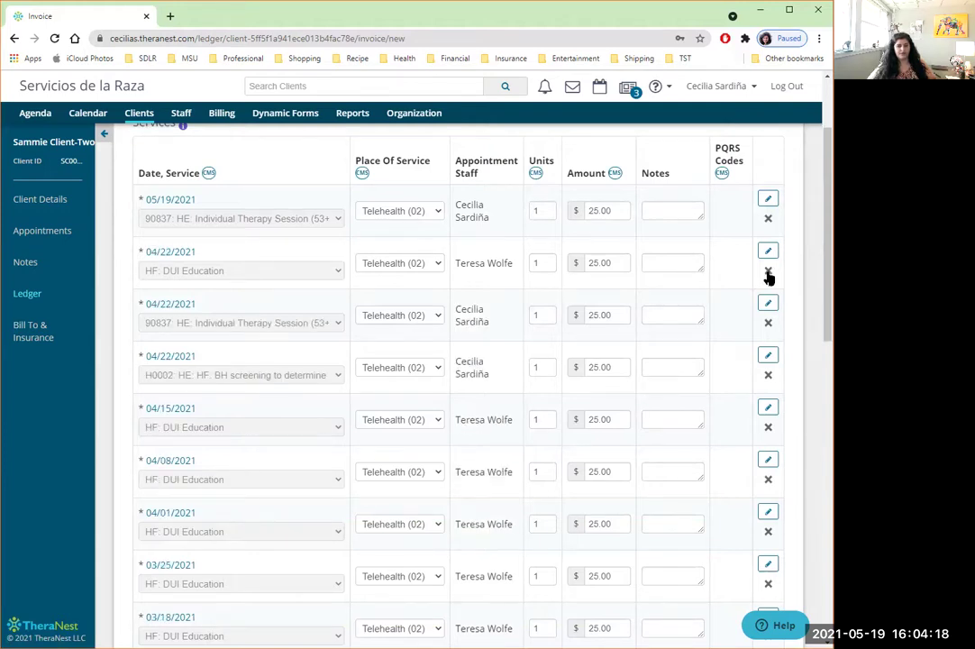
pyautogui.click(767, 272)
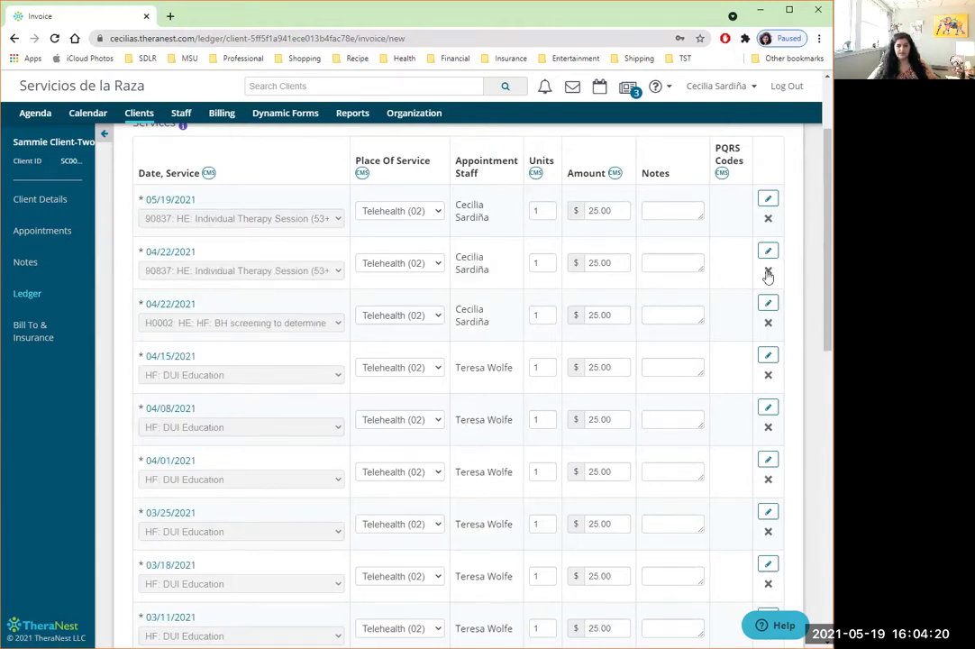
pyautogui.click(768, 275)
pyautogui.click(768, 273)
pyautogui.click(768, 273)
pyautogui.click(767, 273)
pyautogui.click(768, 273)
pyautogui.click(768, 273)
pyautogui.click(768, 273)
pyautogui.click(767, 273)
pyautogui.click(767, 273)
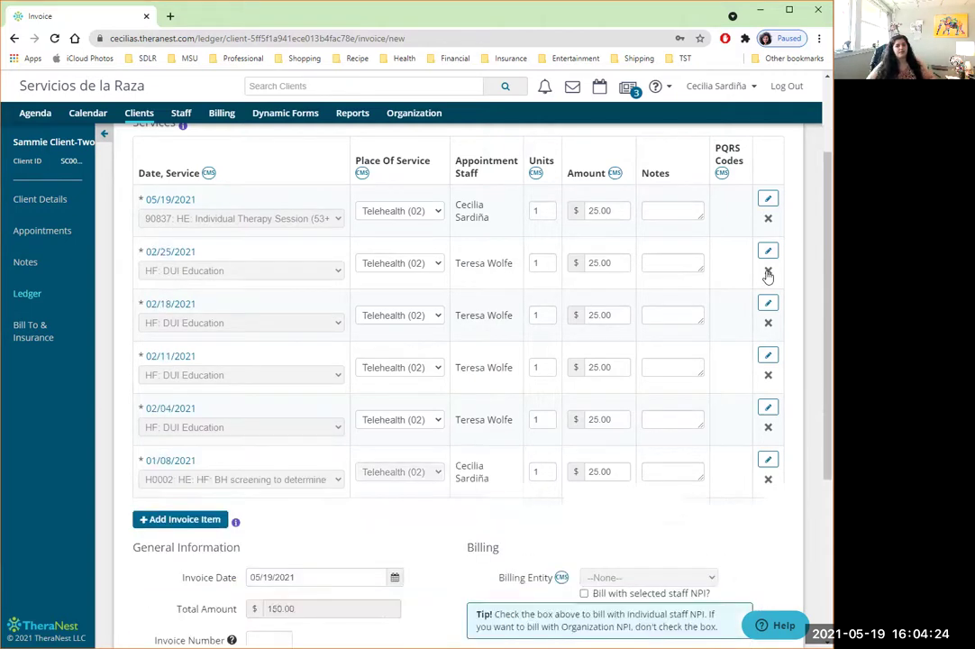
pyautogui.click(768, 273)
pyautogui.click(768, 273)
pyautogui.click(768, 273)
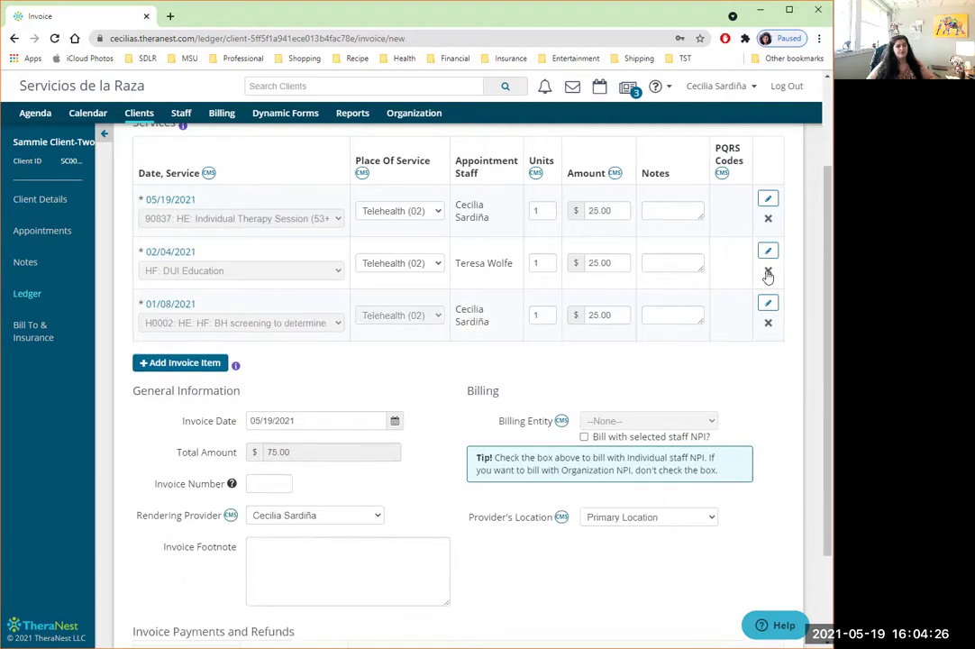
pyautogui.click(768, 273)
pyautogui.click(767, 273)
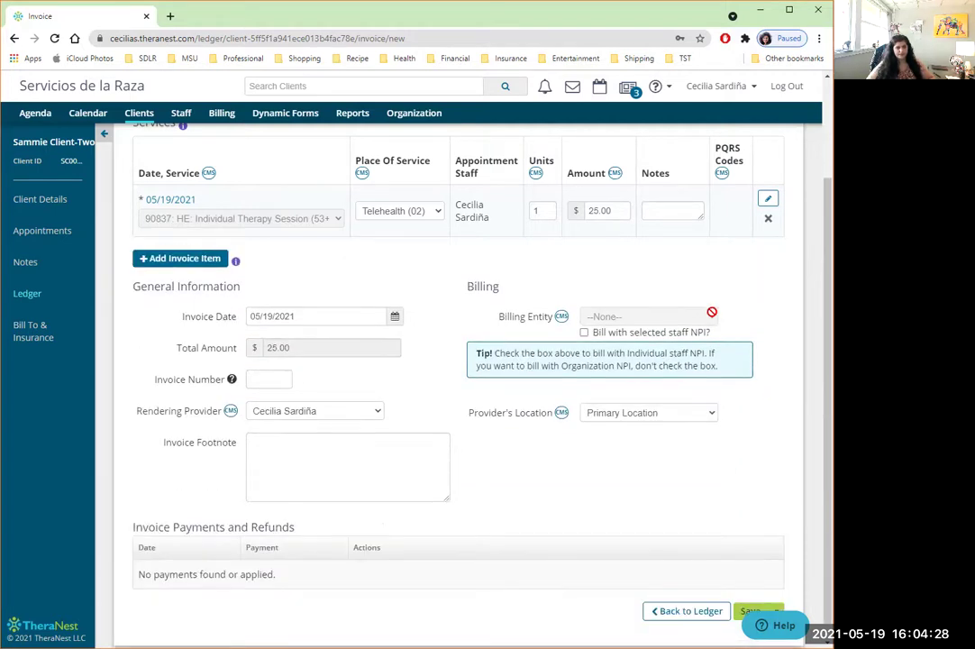
# Step: Check the 05/19/2021 session's amount, save the invoice and check the client's balance due in the ledger
pyautogui.scroll(2, 712, 316)
pyautogui.moveTo(614, 337)
pyautogui.mouseDown()
pyautogui.moveTo(593, 338)
pyautogui.moveTo(624, 337)
pyautogui.mouseUp()
pyautogui.click(591, 339)
pyautogui.click(622, 337)
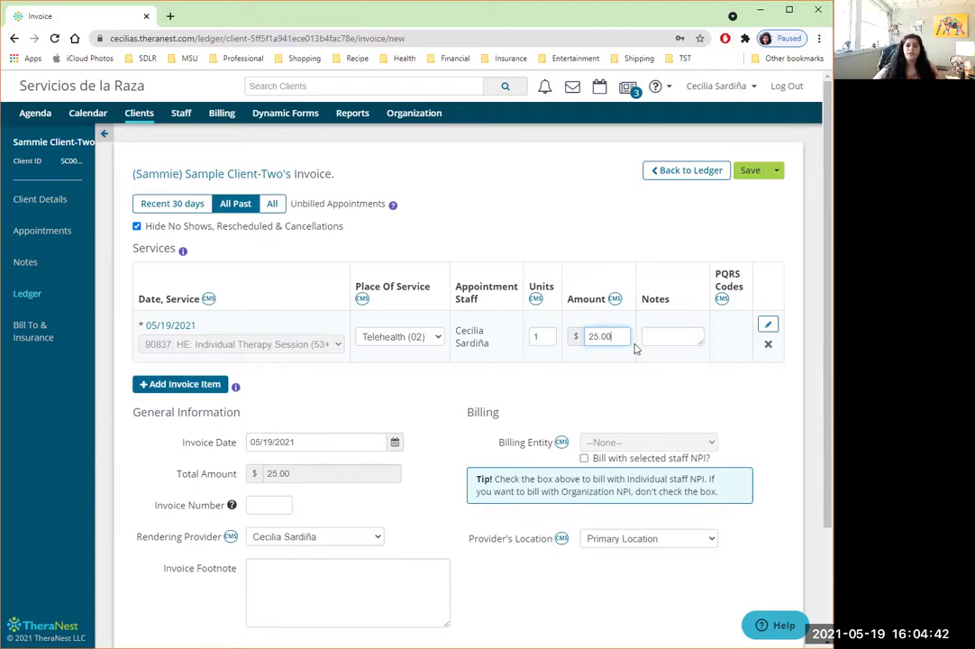
pyautogui.moveTo(609, 338); pyautogui.dragTo(503, 321)
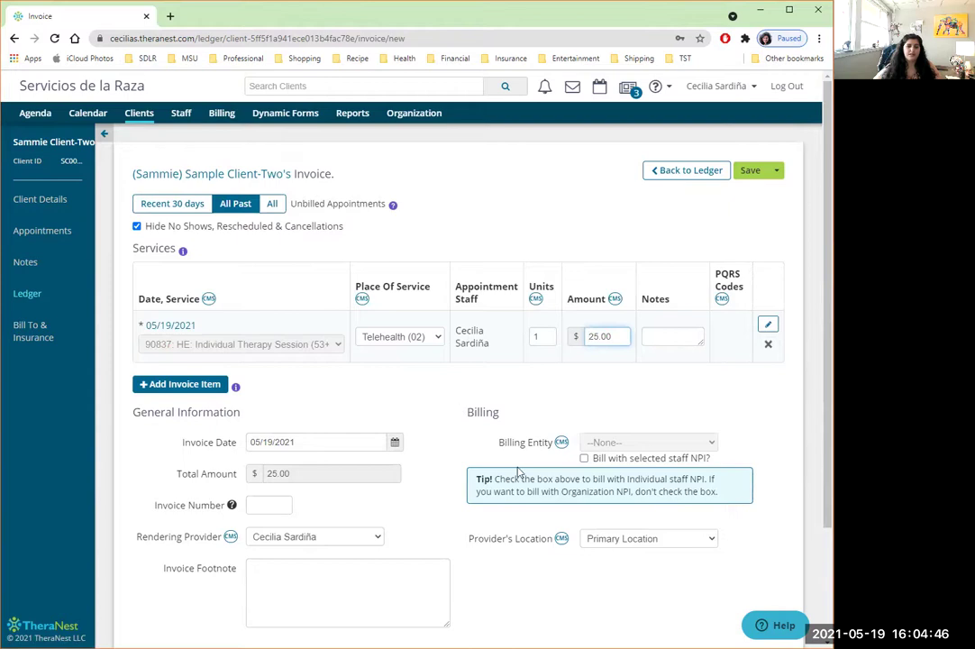
pyautogui.click(747, 172)
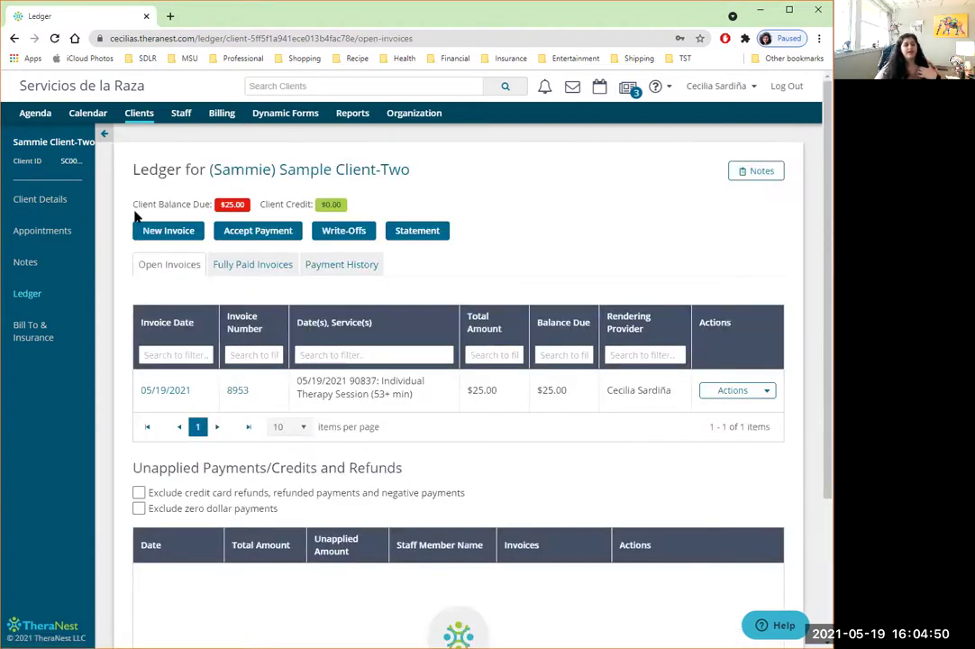
pyautogui.moveTo(200, 204); pyautogui.dragTo(236, 205)
pyautogui.click(252, 207)
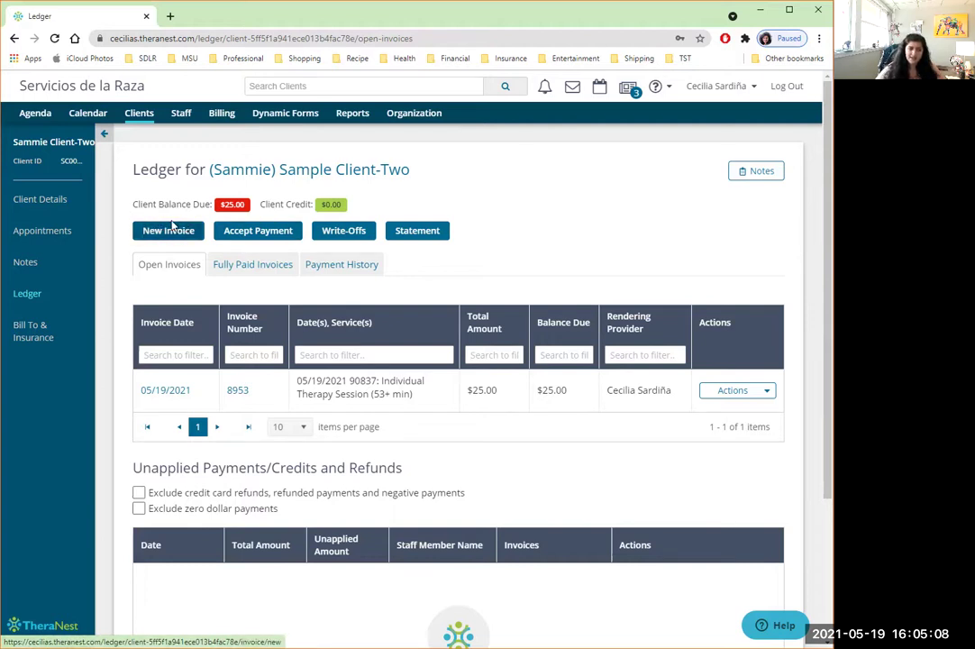
# Step: Accept and save a 25.00 Cash payment applied to the 05/19/2021 individual therapy session
pyautogui.click(257, 236)
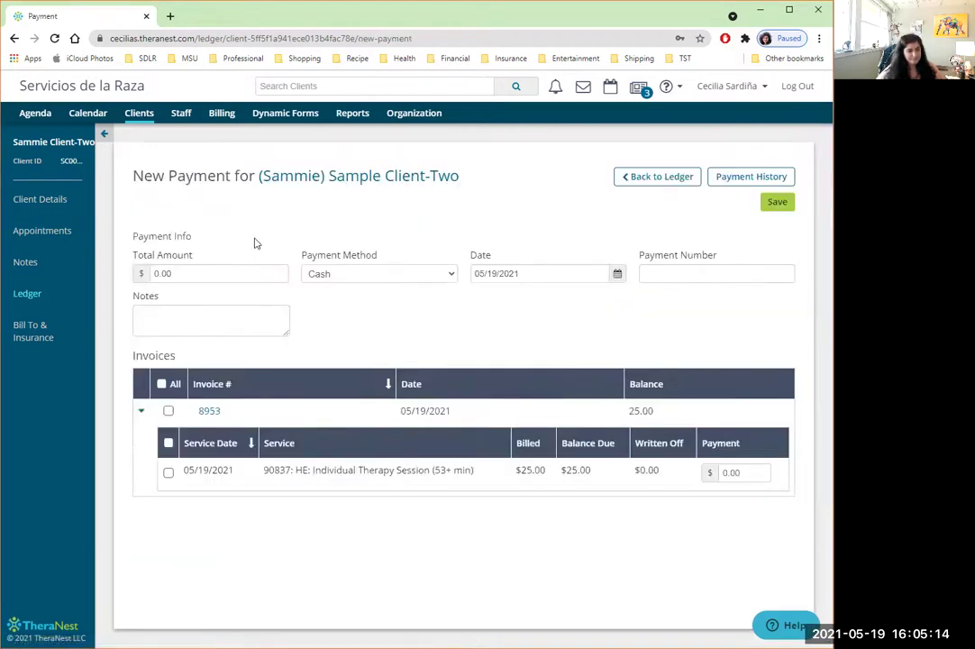
pyautogui.click(167, 475)
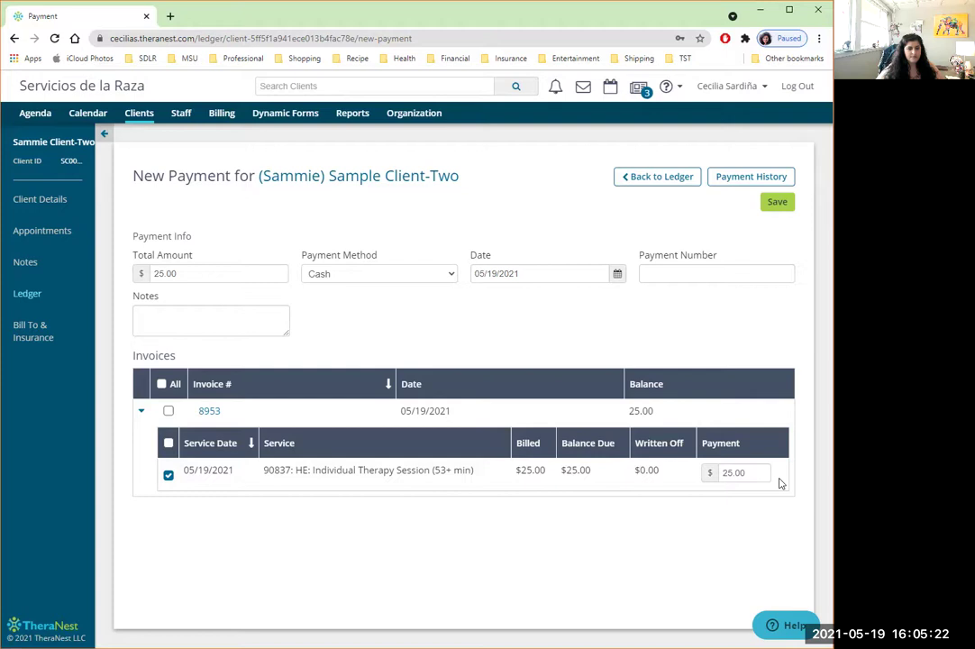
pyautogui.click(168, 475)
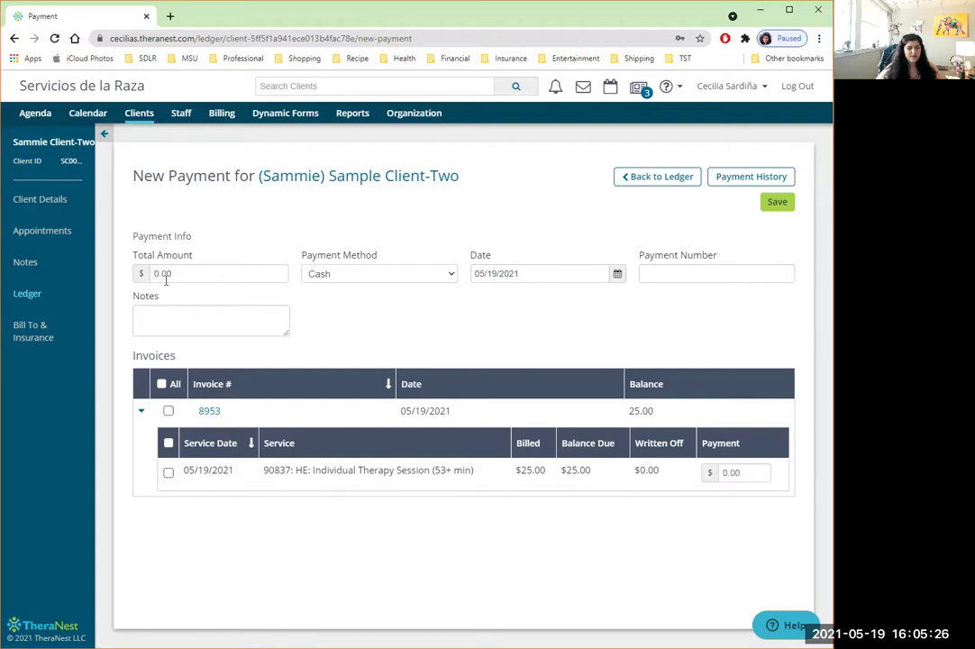
pyautogui.click(168, 474)
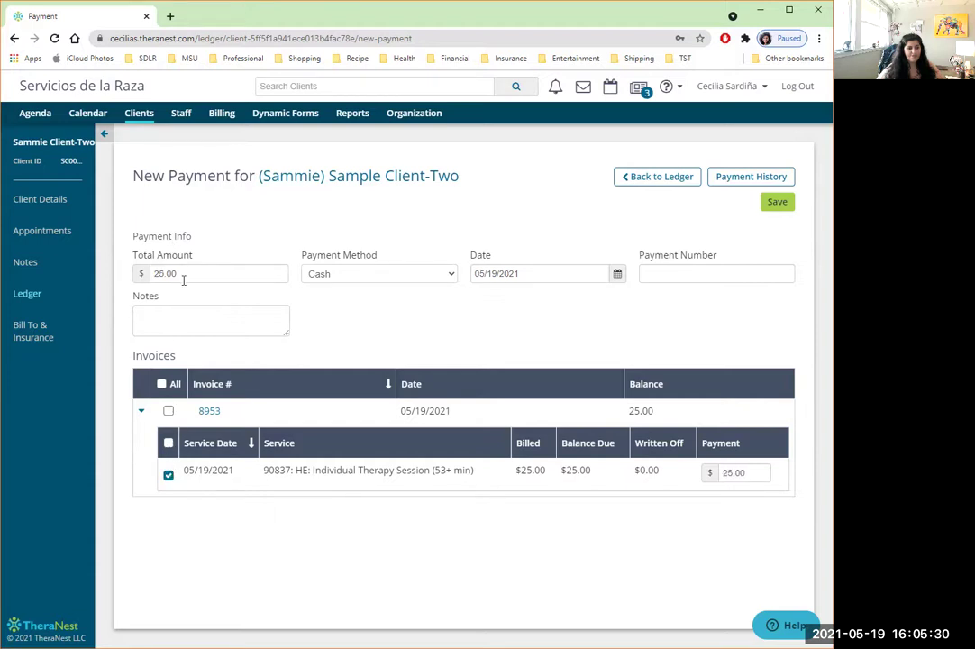
pyautogui.click(342, 278)
pyautogui.click(347, 292)
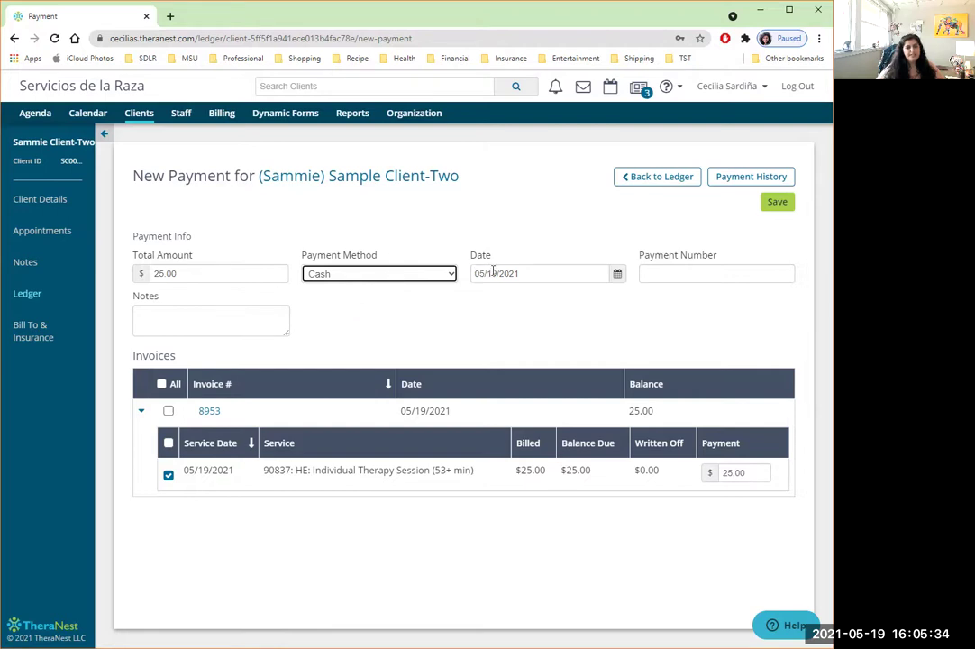
pyautogui.click(780, 204)
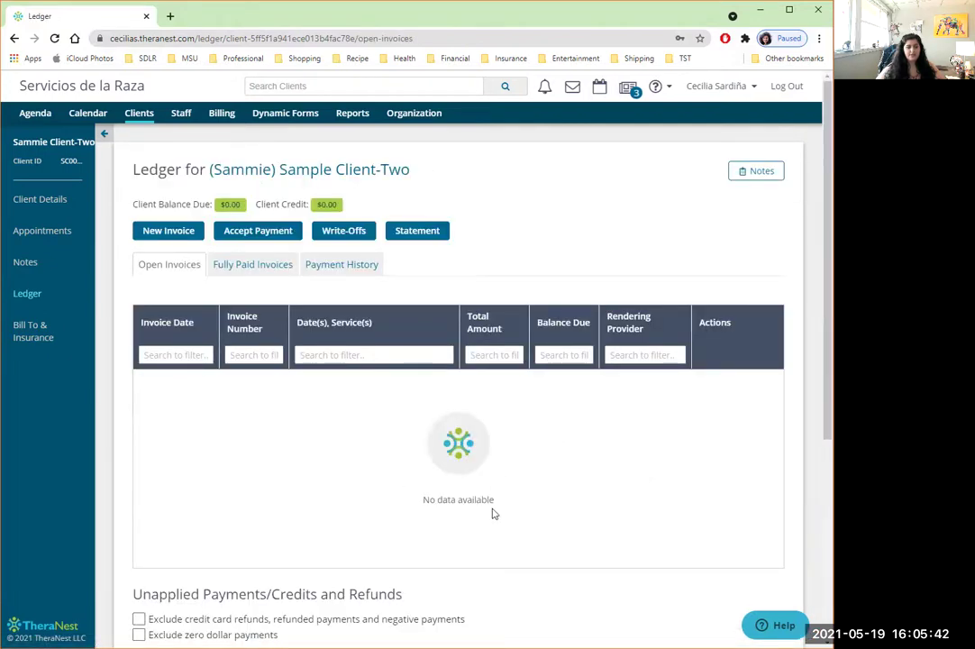
# Step: Review the ledger's fully paid invoices, open invoices and the Unapplied Payments/Credits and Refunds section
pyautogui.click(272, 270)
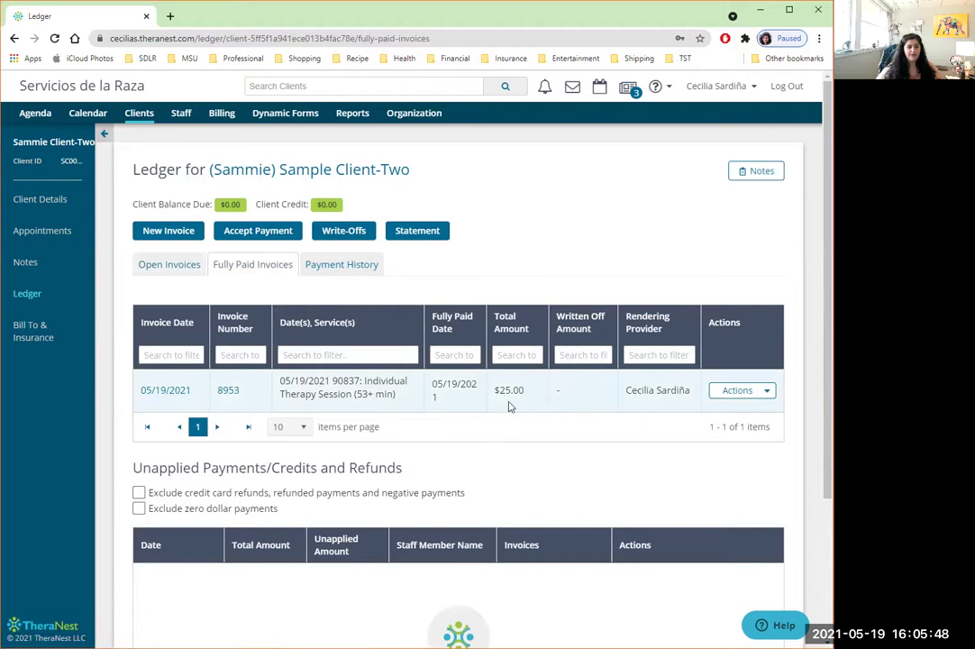
pyautogui.click(344, 268)
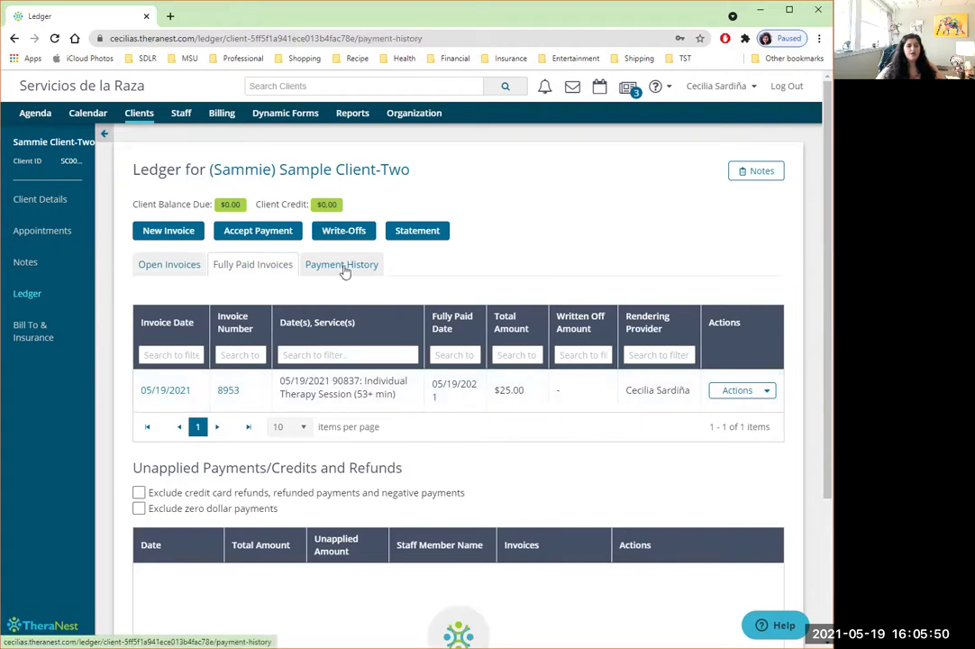
pyautogui.click(148, 271)
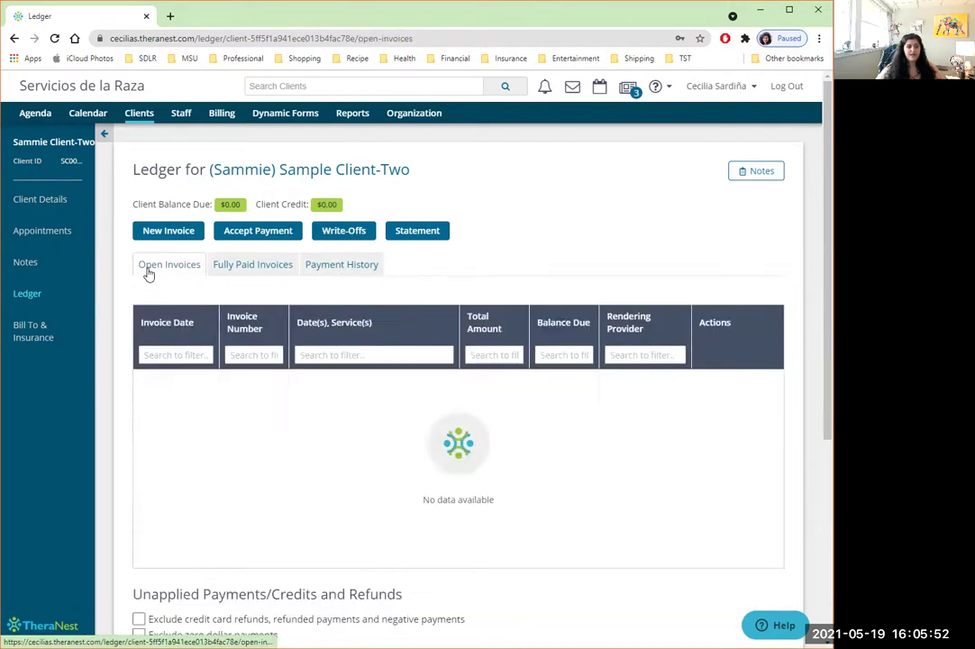
pyautogui.scroll(-2, 149, 276)
pyautogui.scroll(3, 149, 276)
pyautogui.scroll(-3, 207, 325)
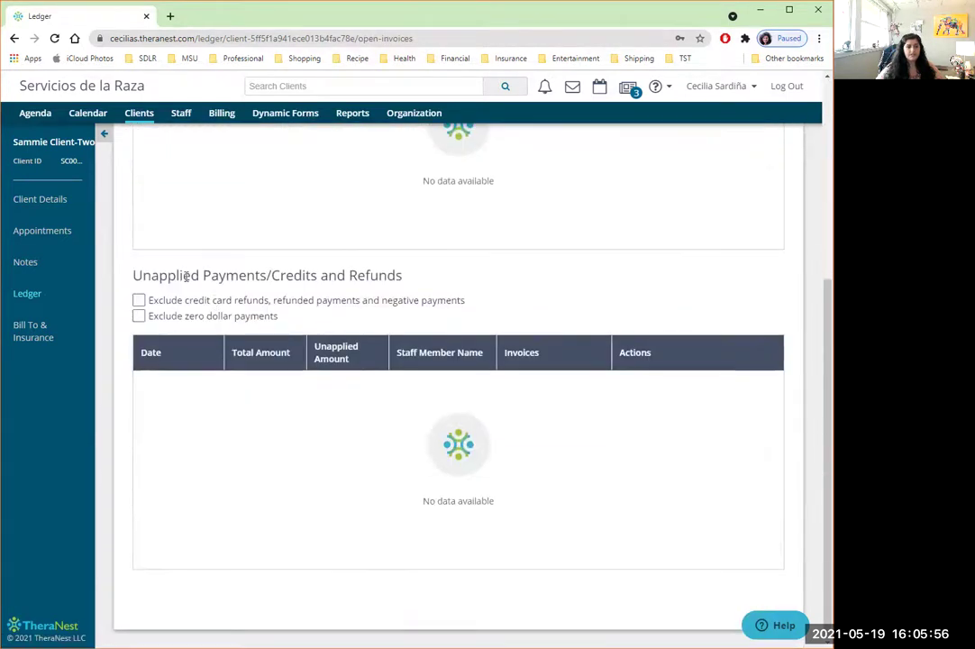
pyautogui.moveTo(133, 275); pyautogui.dragTo(337, 275)
pyautogui.click(398, 287)
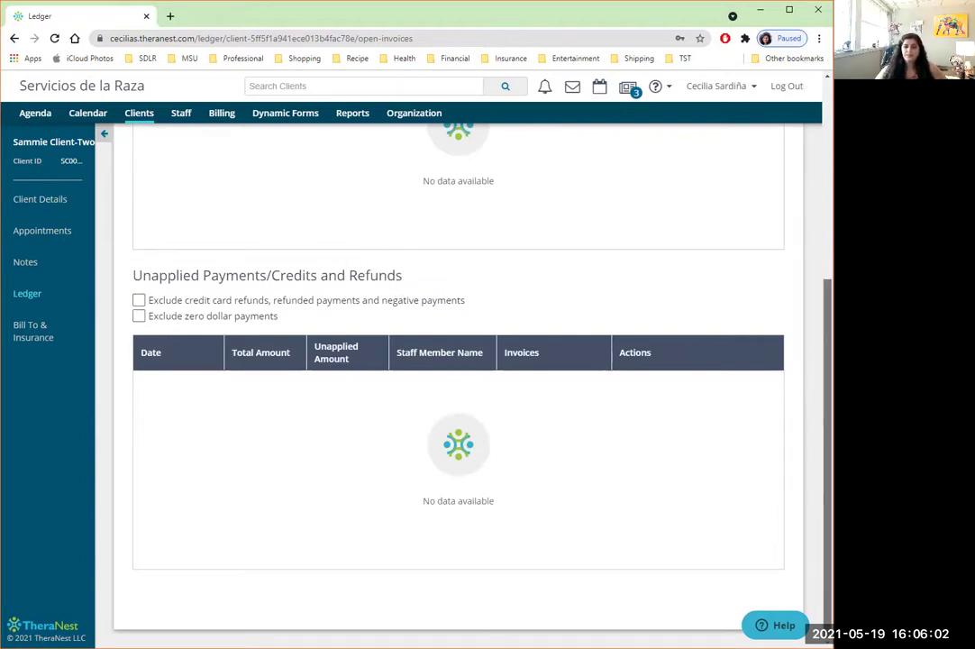
pyautogui.scroll(4, 458, 360)
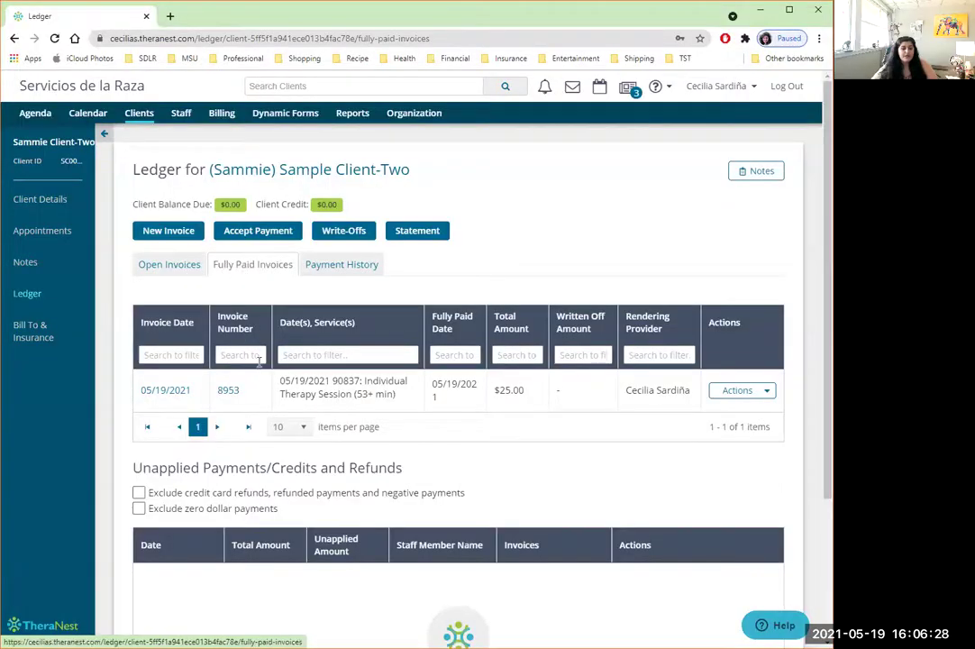
# Step: Open the print version of the fully paid 05/19/2021 invoice and examine its paid and outstanding amounts
pyautogui.click(747, 393)
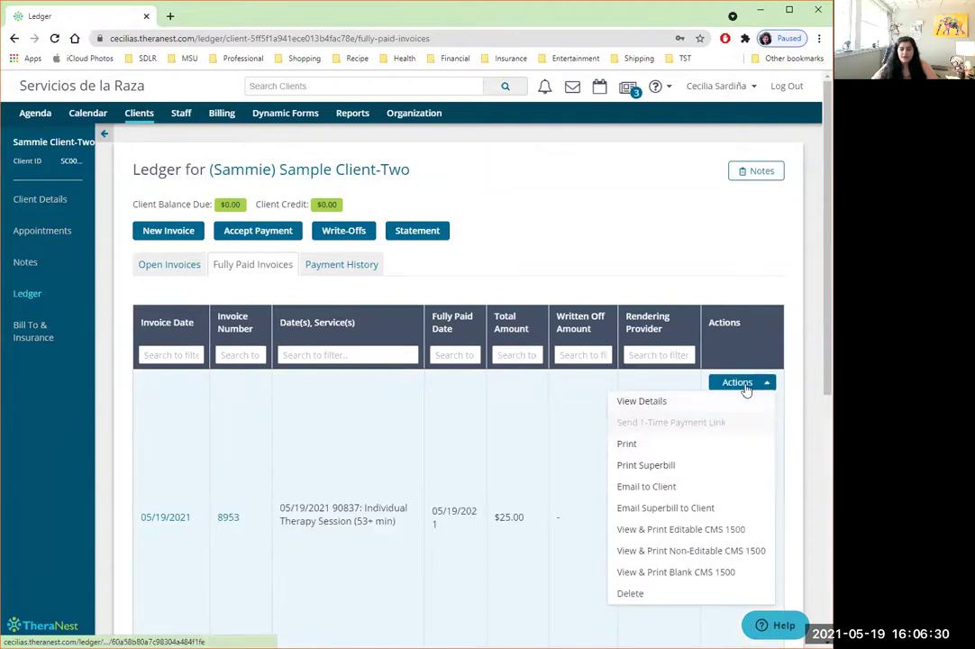
pyautogui.click(684, 445)
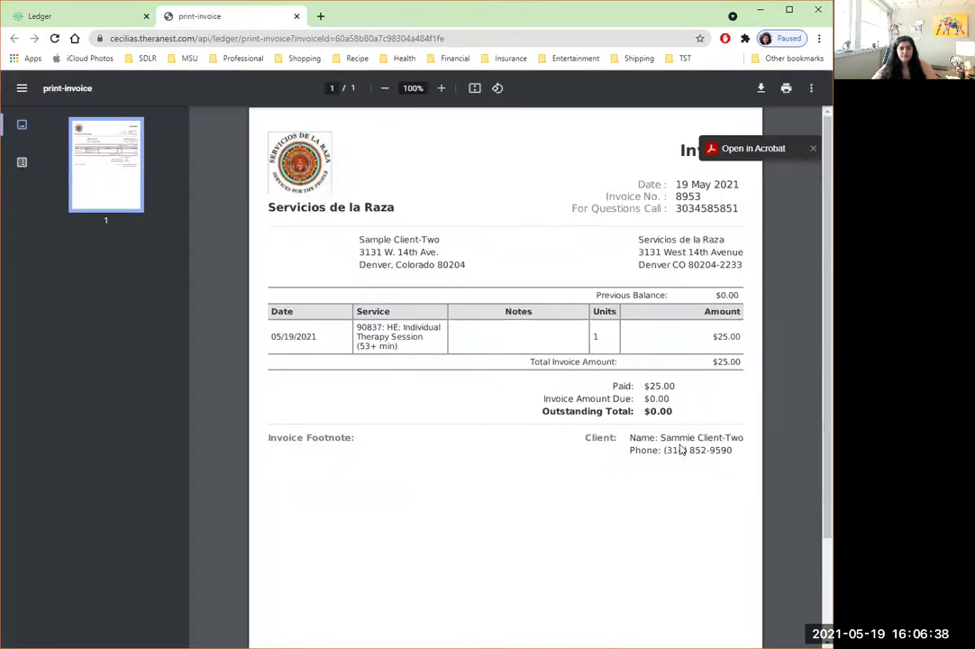
pyautogui.scroll(-3, 504, 379)
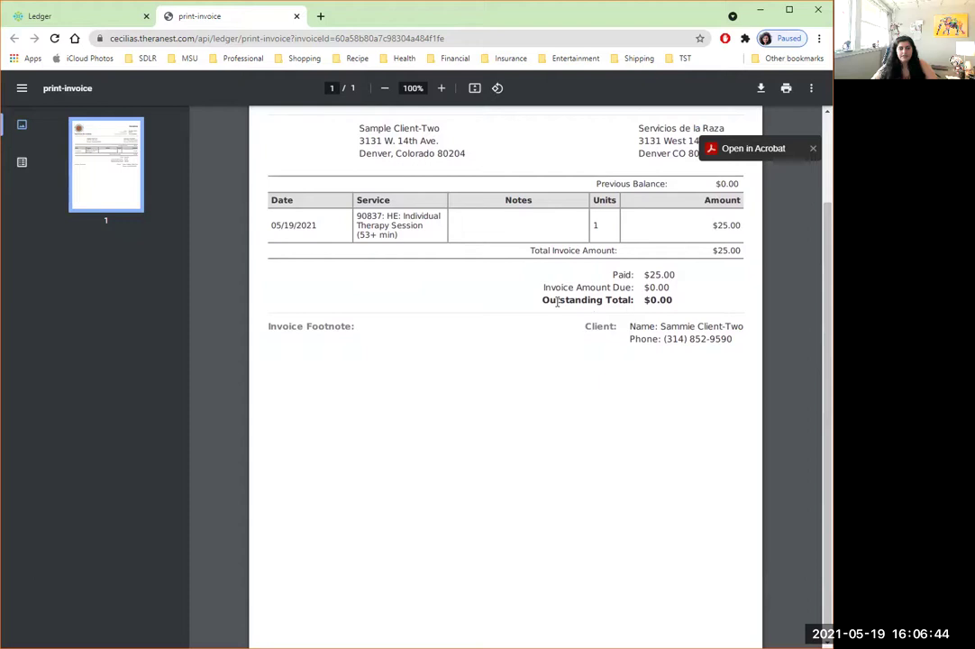
pyautogui.moveTo(581, 273); pyautogui.dragTo(686, 277)
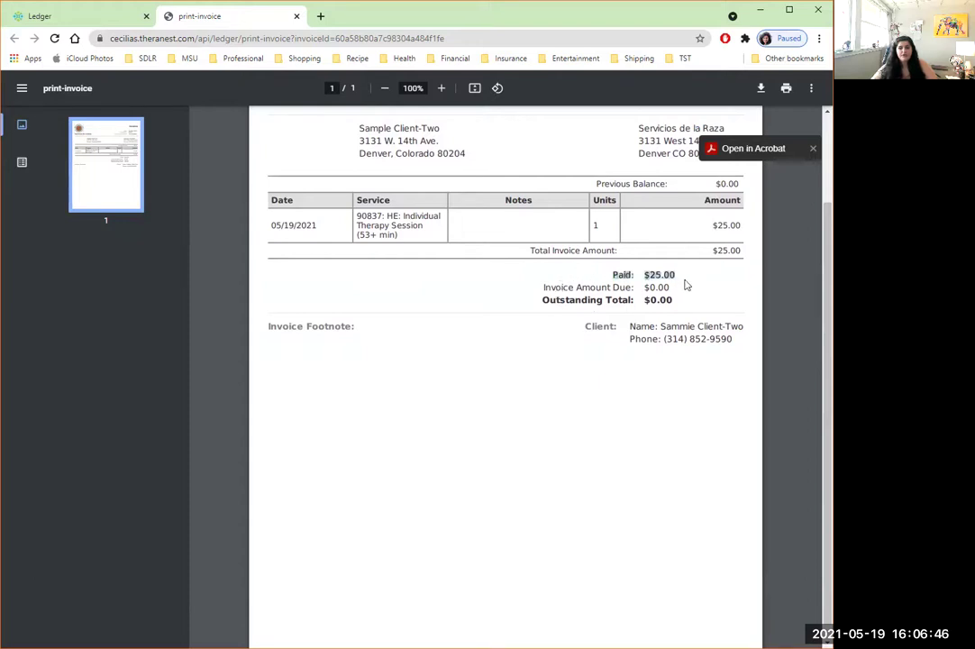
pyautogui.click(638, 343)
pyautogui.scroll(3, 647, 209)
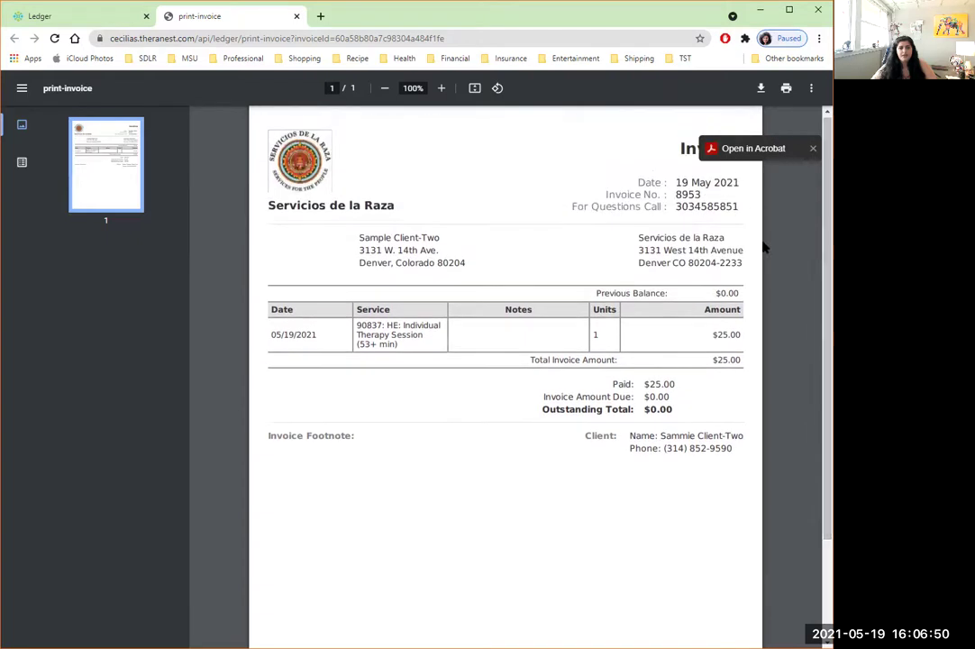